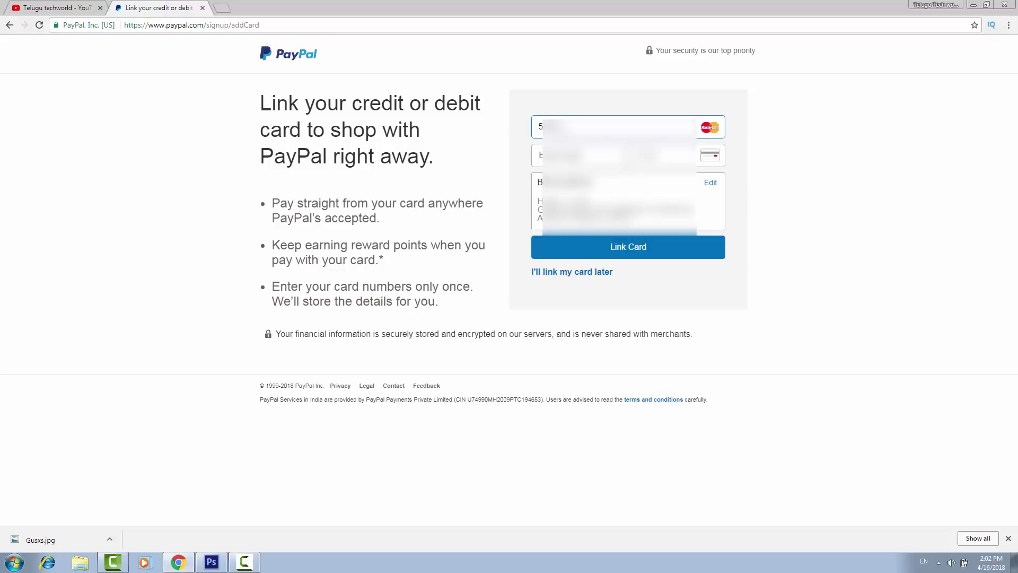
Link the MasterCard by entering its card number, expiry date and security code.
type("1234567890")
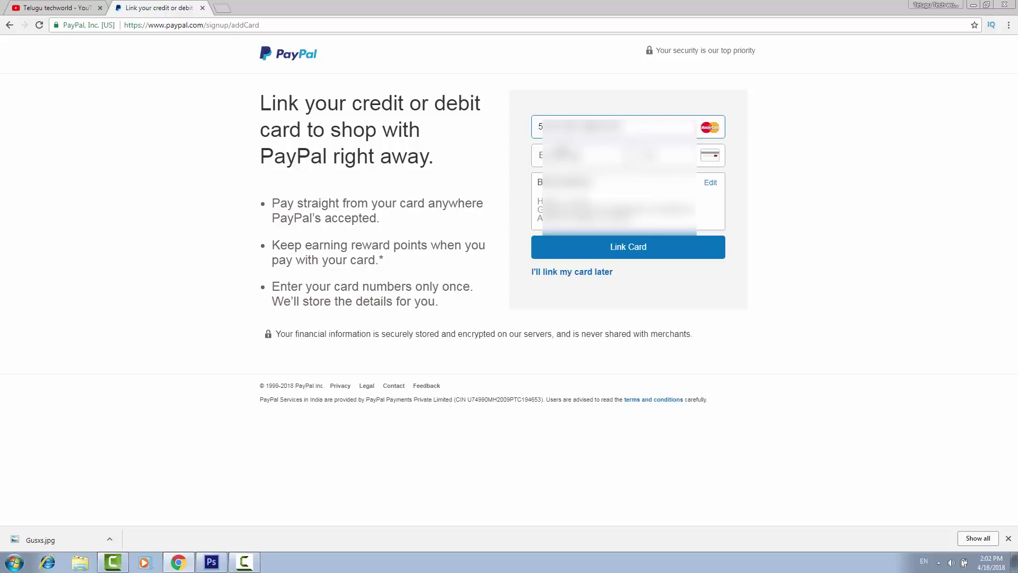
left_click(539, 155)
type("0520123")
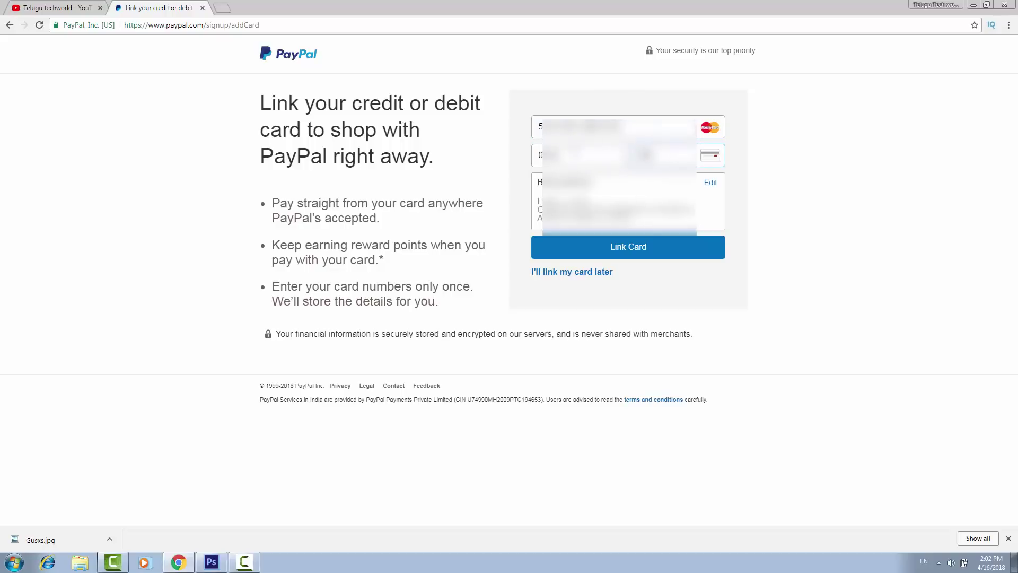
left_click(621, 250)
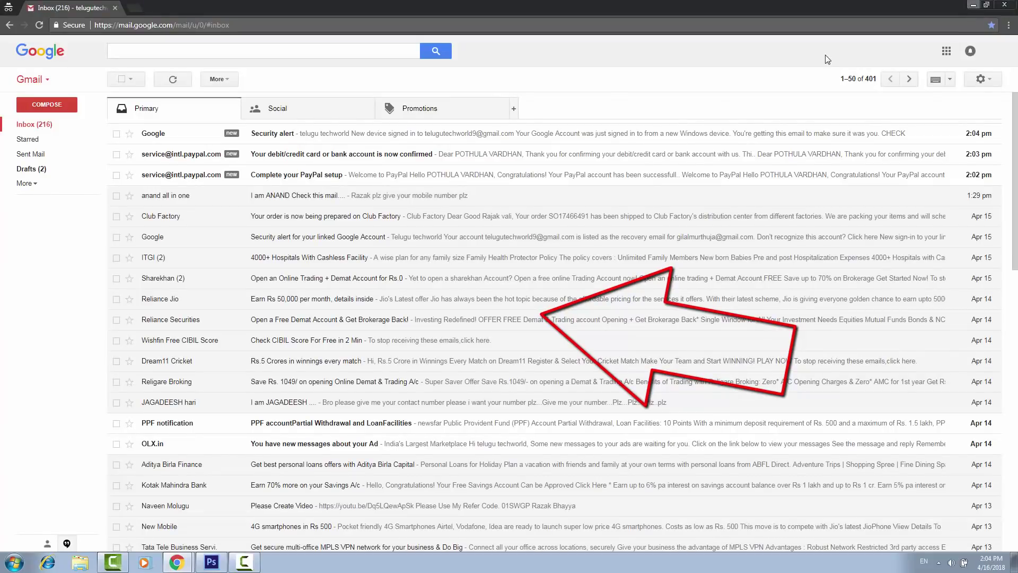
Send PayPal's email-address confirmation message to the inbox.
left_click(975, 6)
left_click(469, 307)
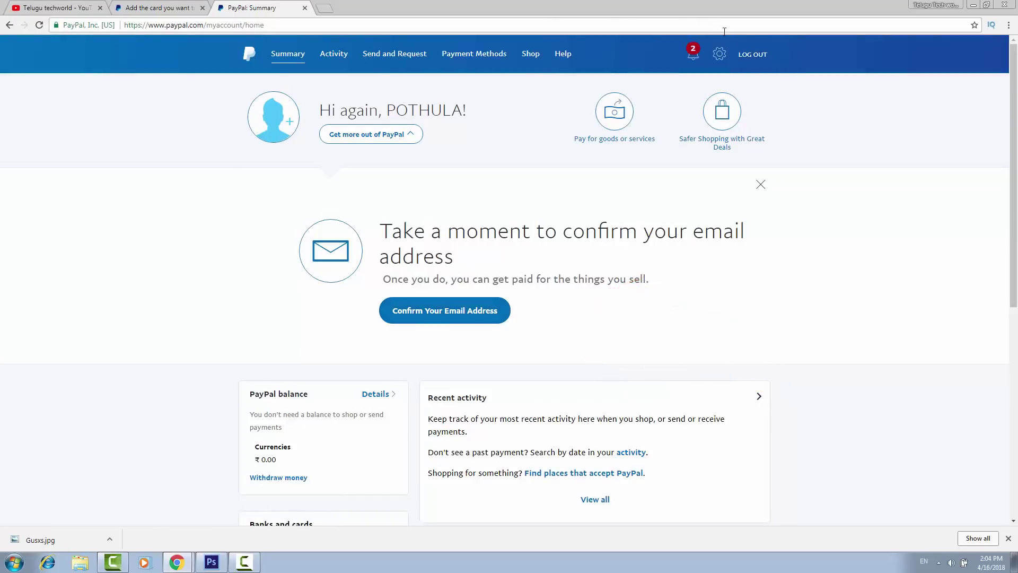
left_click(453, 310)
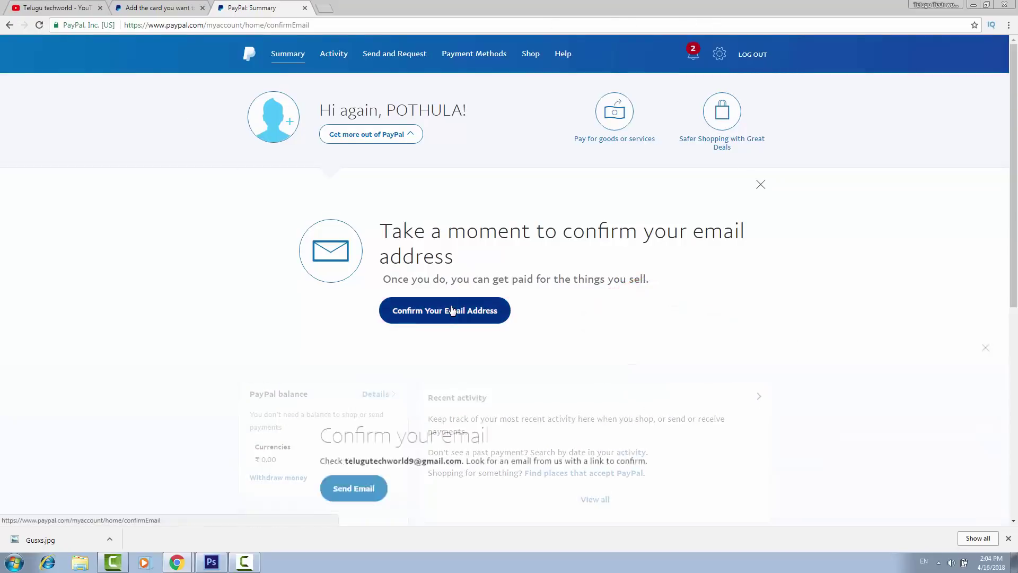
left_click(366, 198)
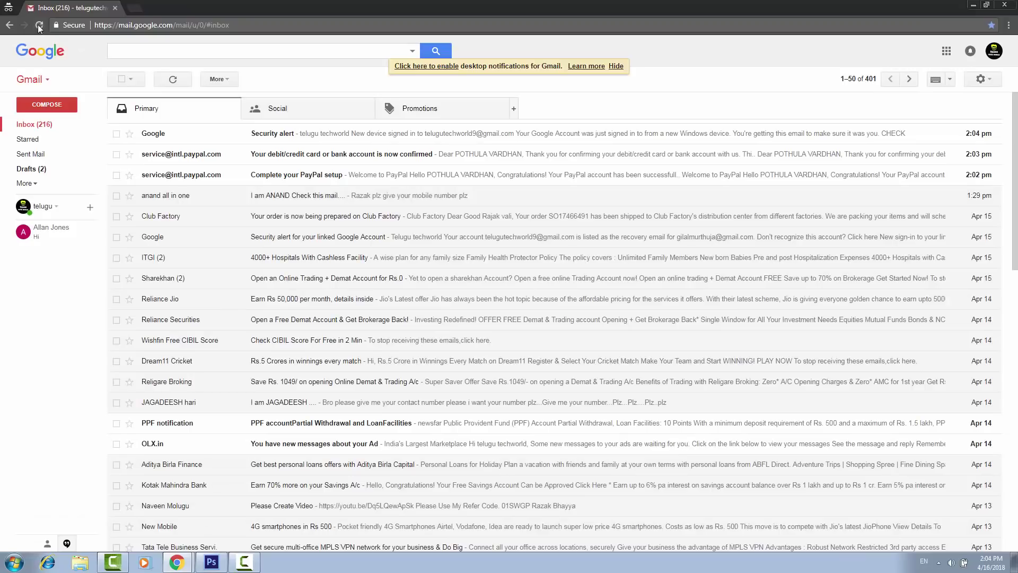
Open the 'Activate your PayPal account' email in Gmail and follow its activation link.
key("F5")
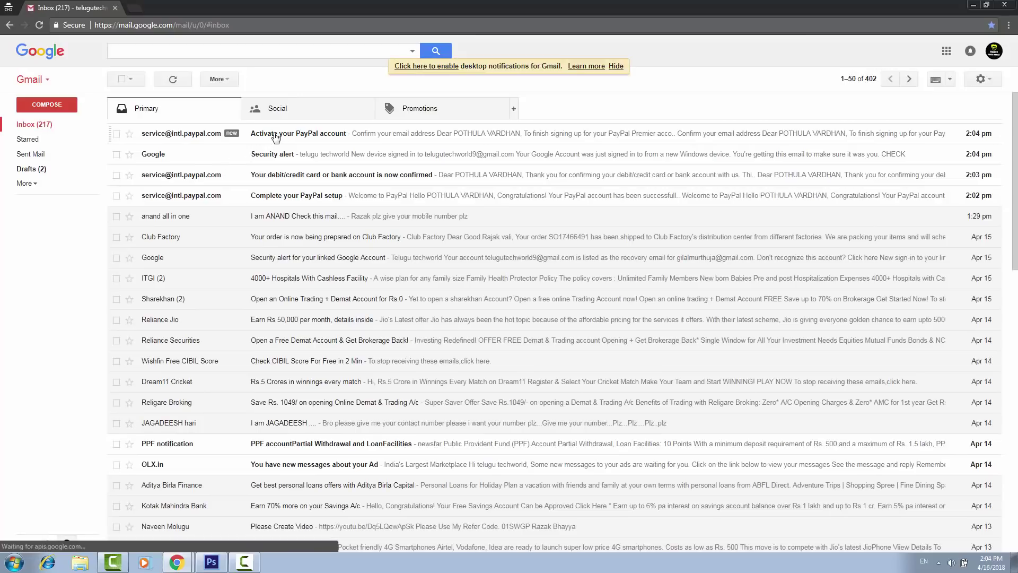
left_click(291, 135)
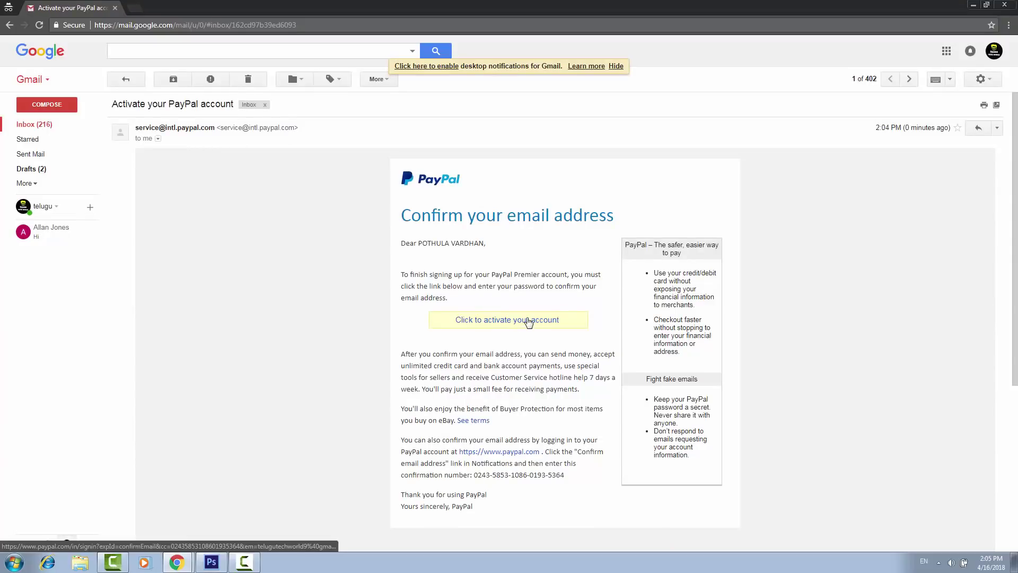
left_click(532, 320)
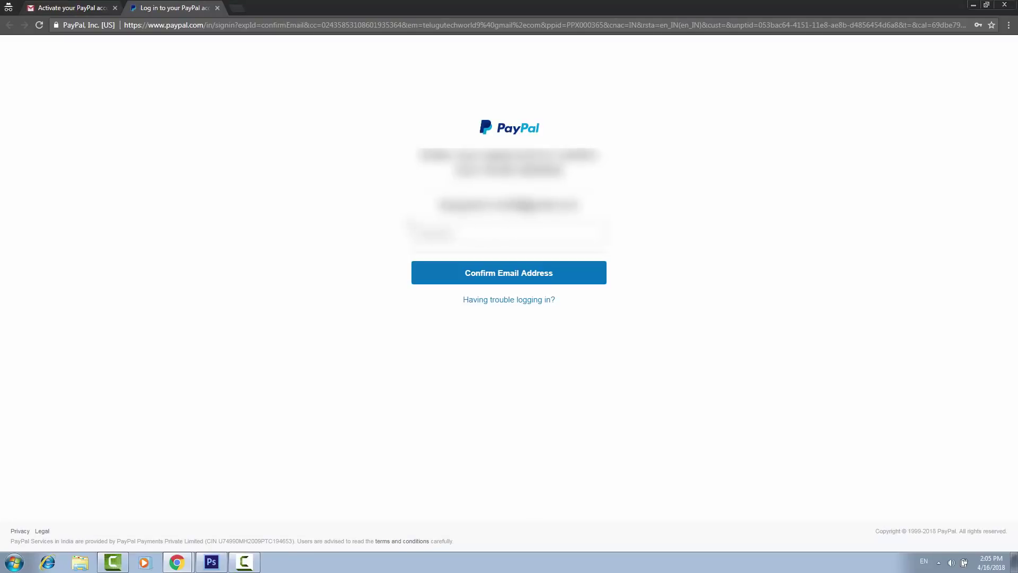
Sign in with the account password on the confirmation page to confirm the email address.
left_click(467, 233)
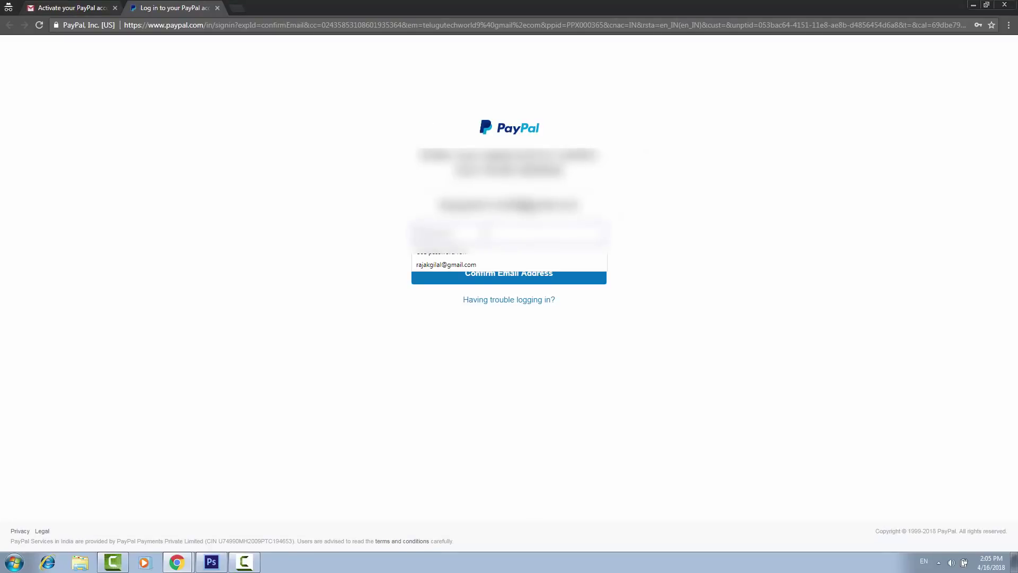
key("Escape")
type("a")
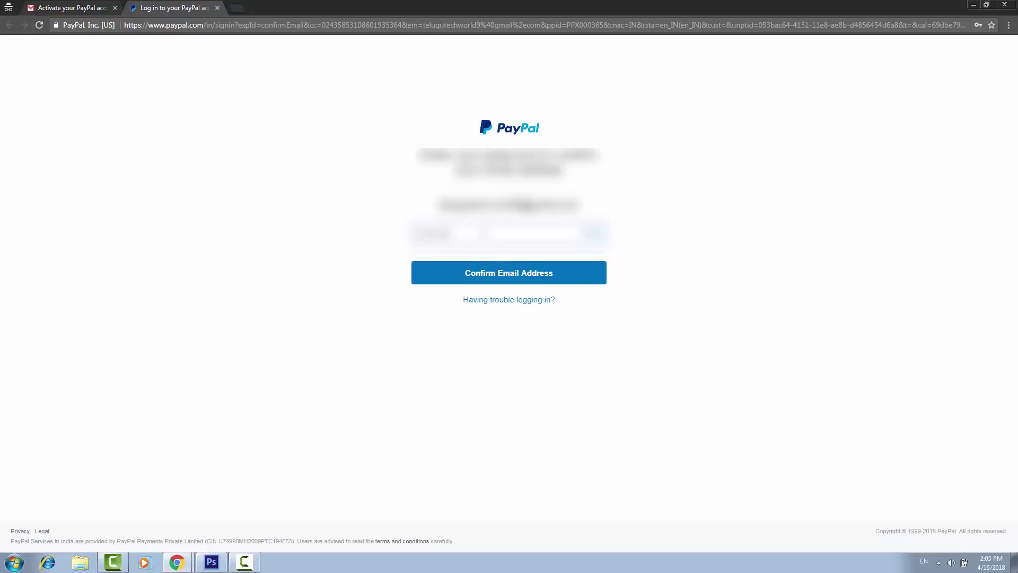
left_click(492, 272)
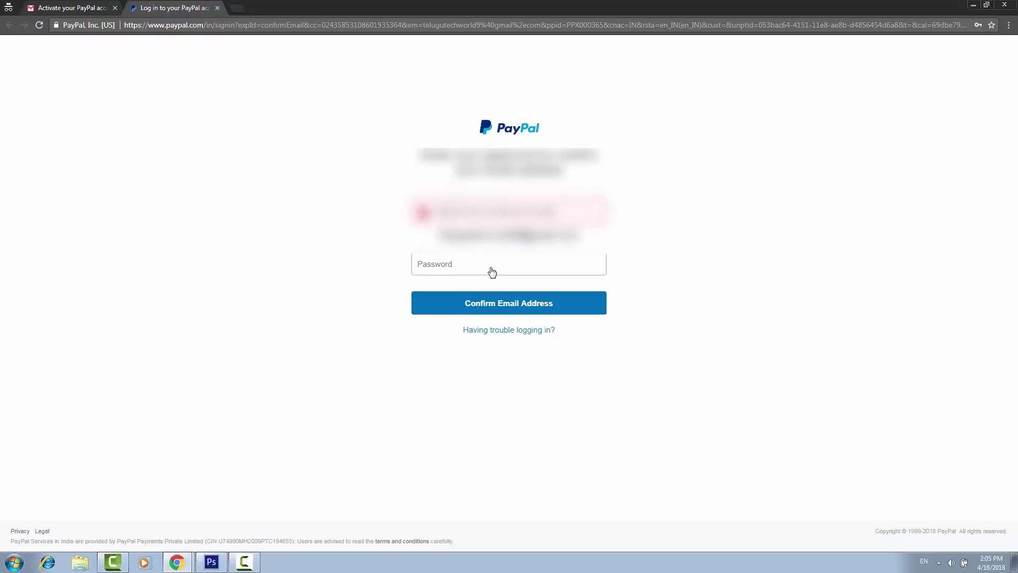
key("Return")
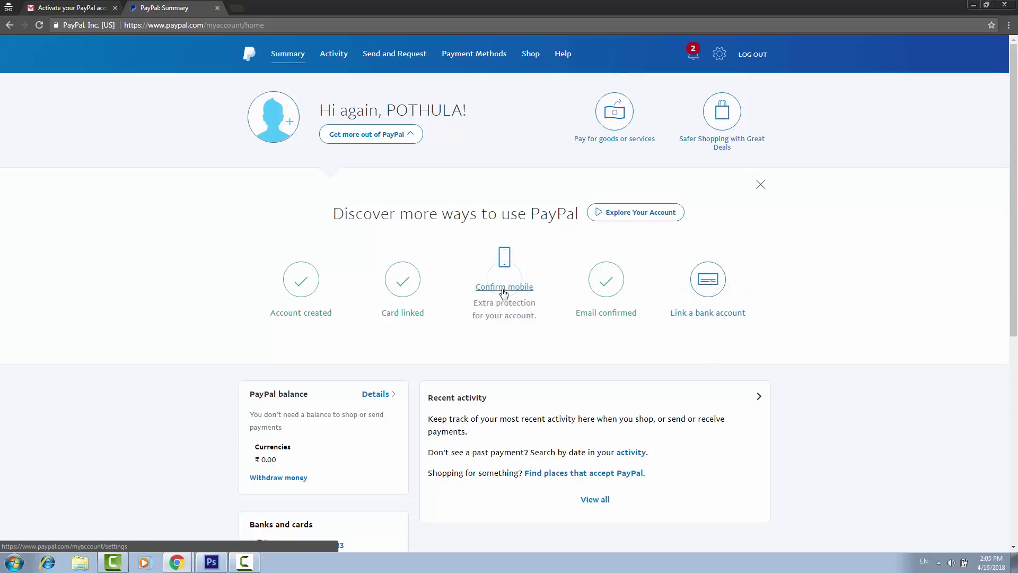
Confirm the unconfirmed phone number by validating the SMS code, then close the confirmation message.
left_click(503, 291)
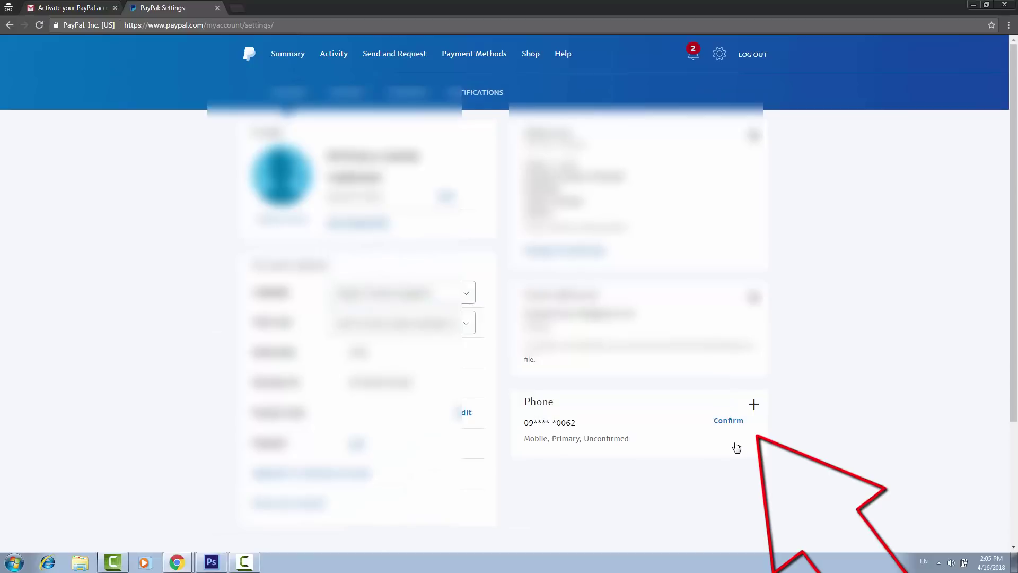
scroll(737, 447, "down", 1)
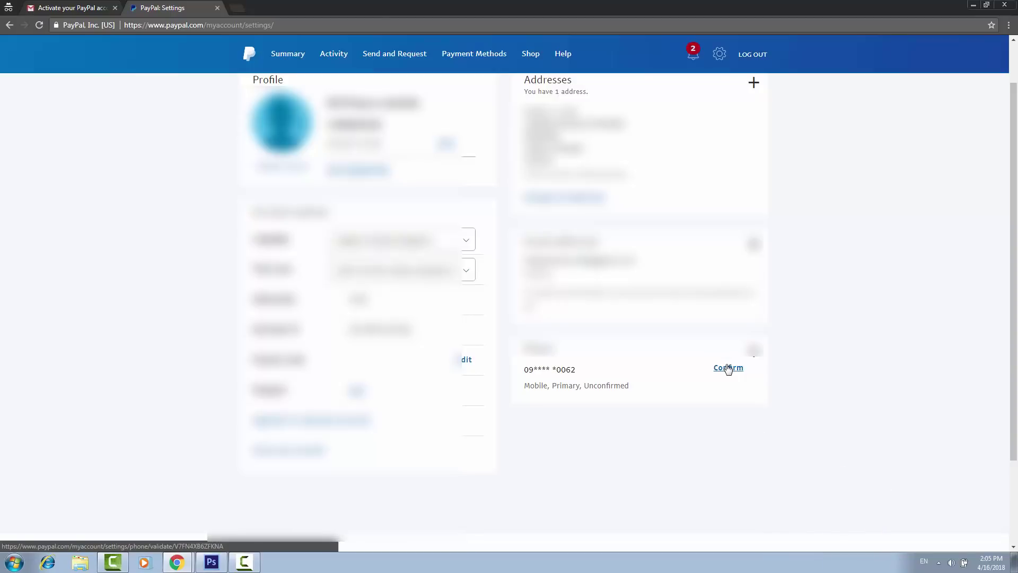
left_click(728, 369)
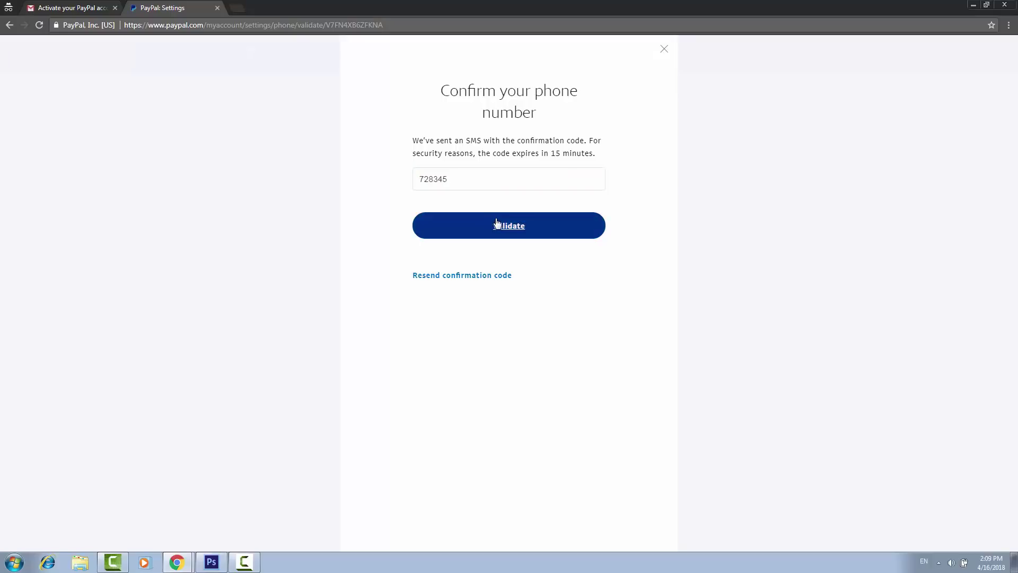
left_click(495, 224)
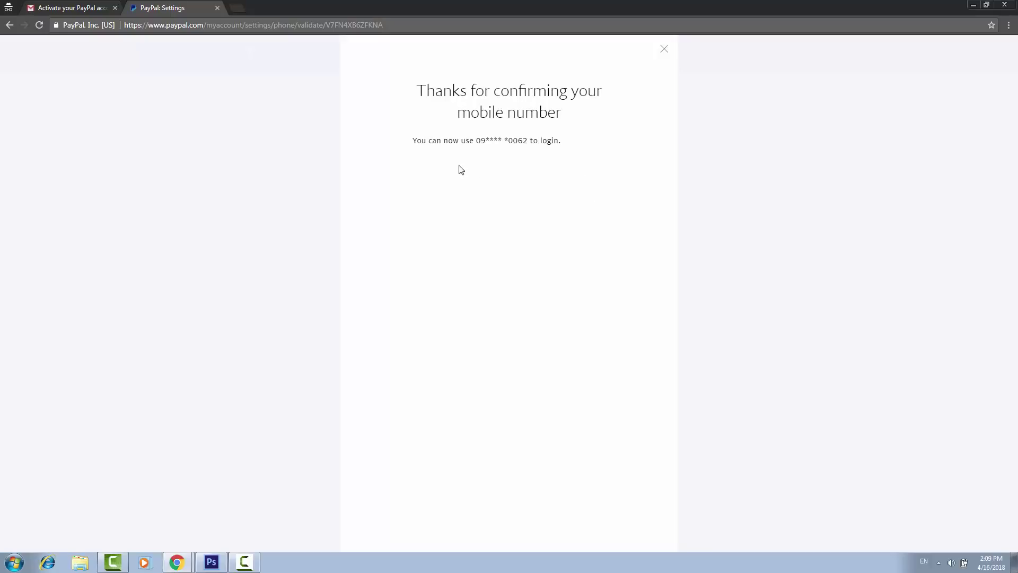
left_click(664, 49)
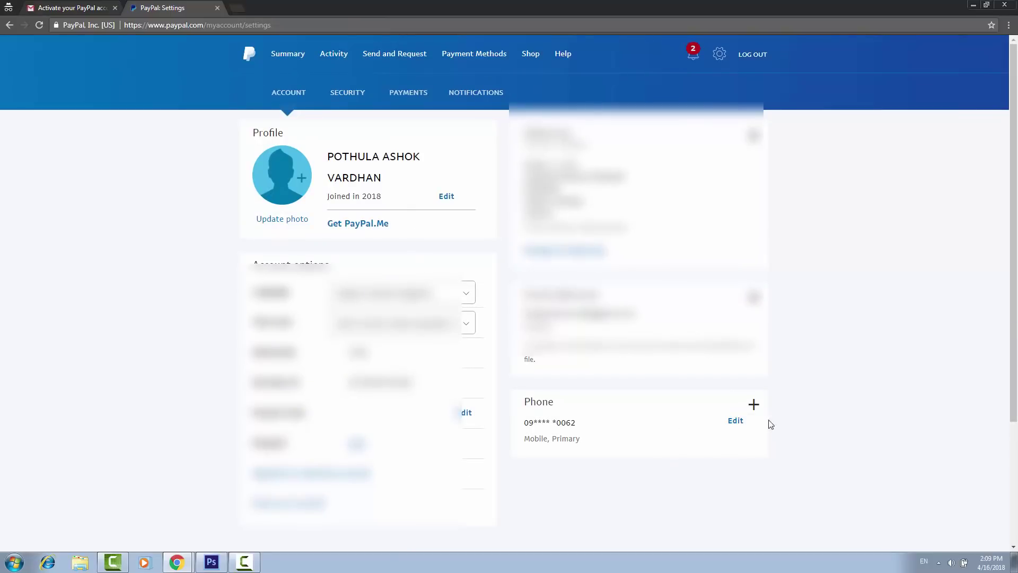
Start linking a bank account and enter its account number and IFSC code.
left_click(295, 96)
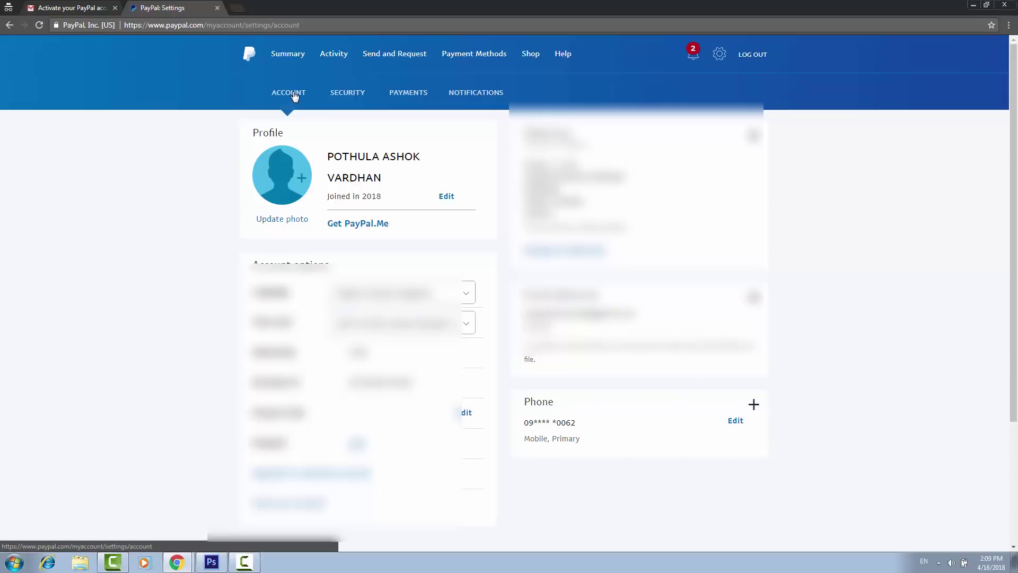
left_click(286, 62)
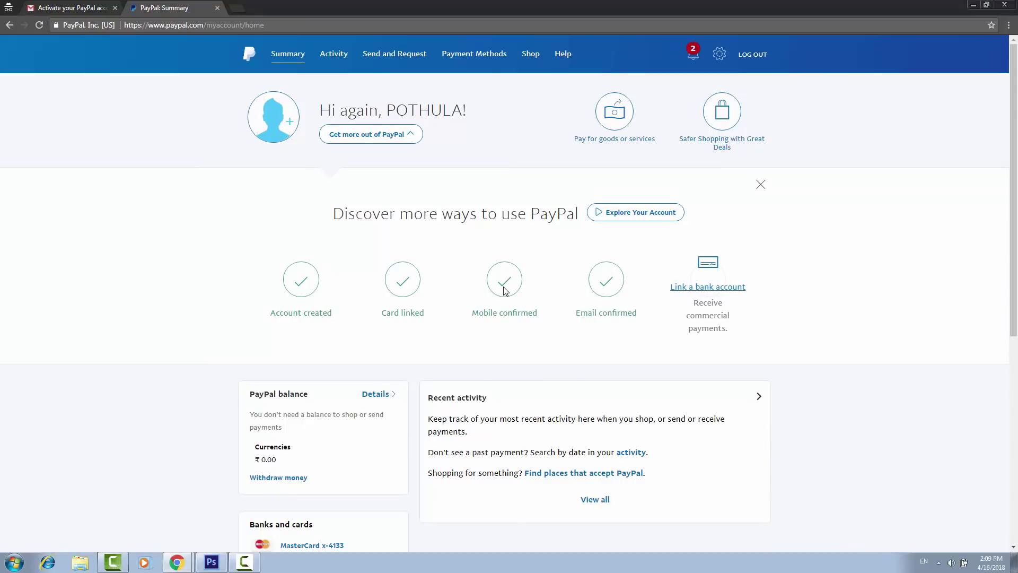
left_click(714, 289)
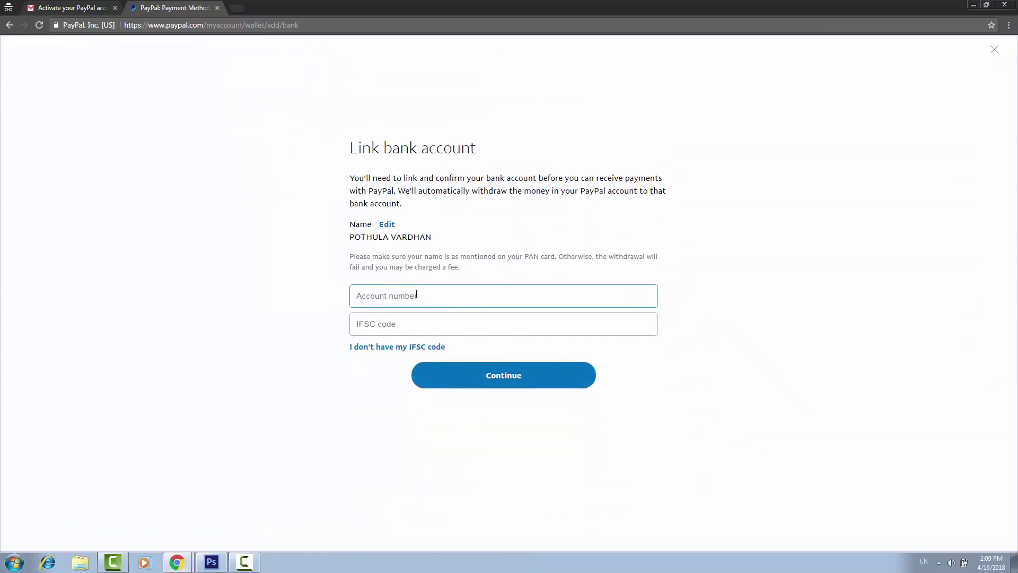
left_click(438, 324)
left_click(437, 303)
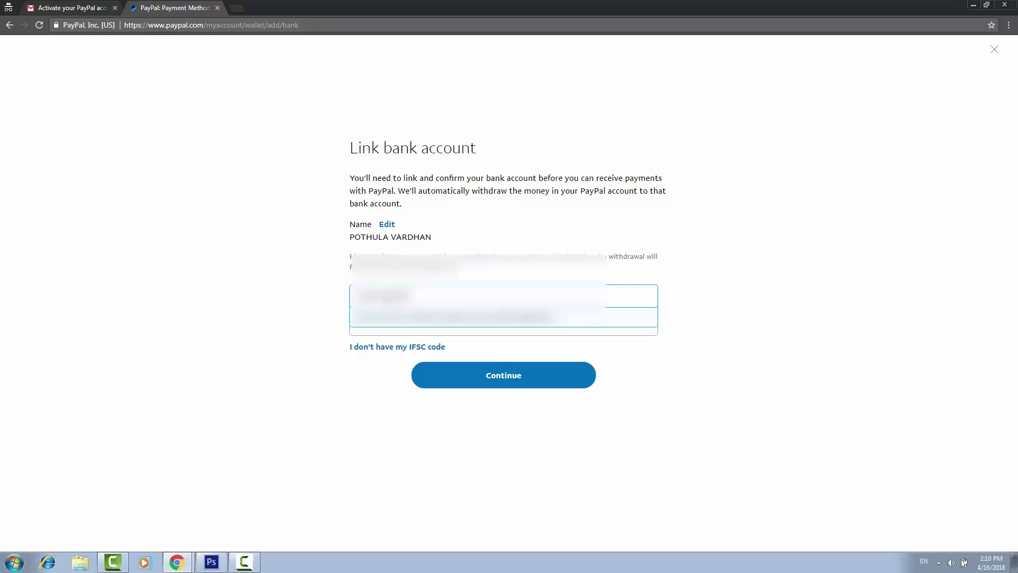
left_click(439, 329)
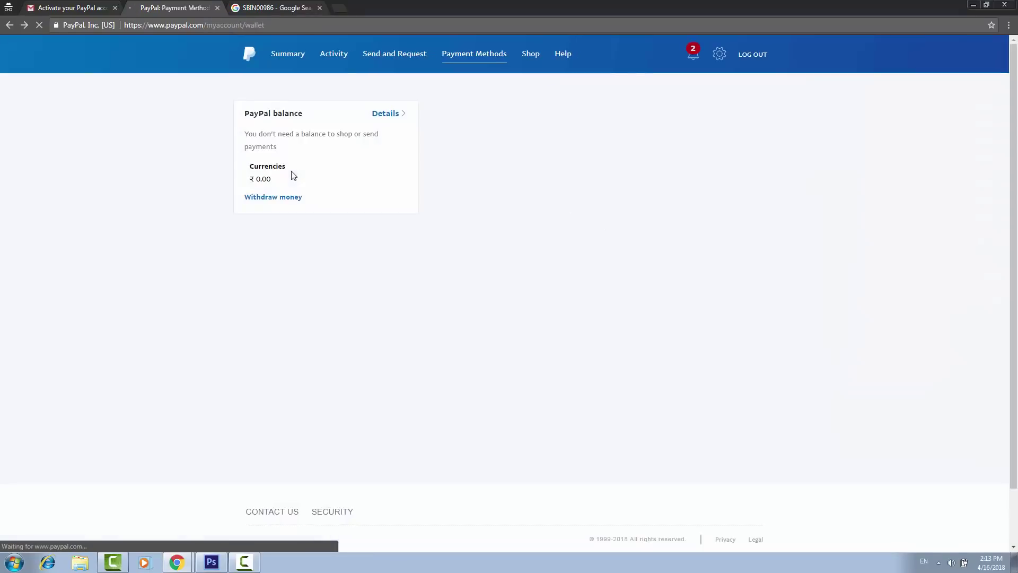
Act on the international payments notification to reach the 'Please verify your information' page.
left_click(694, 57)
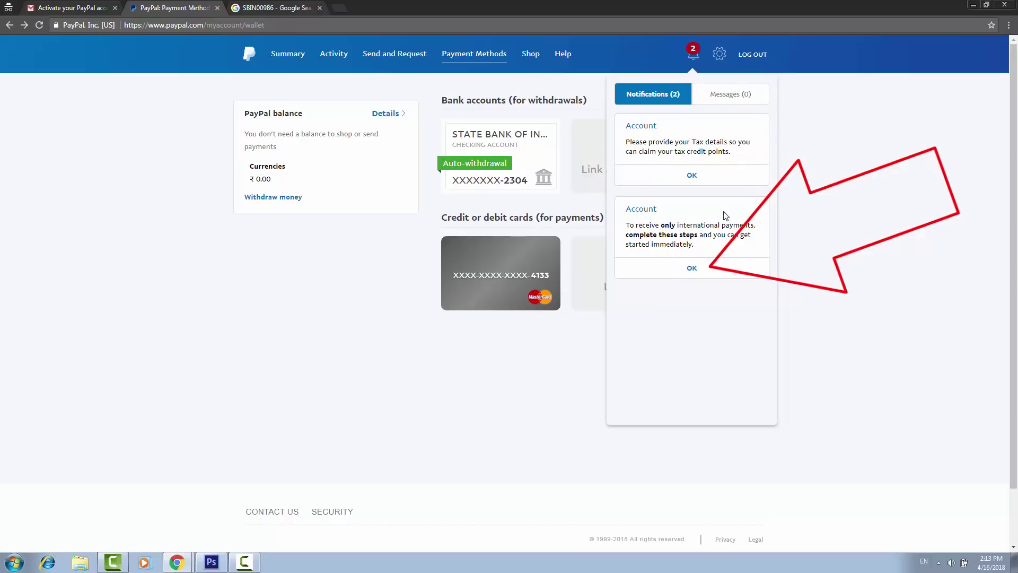
left_click(692, 267)
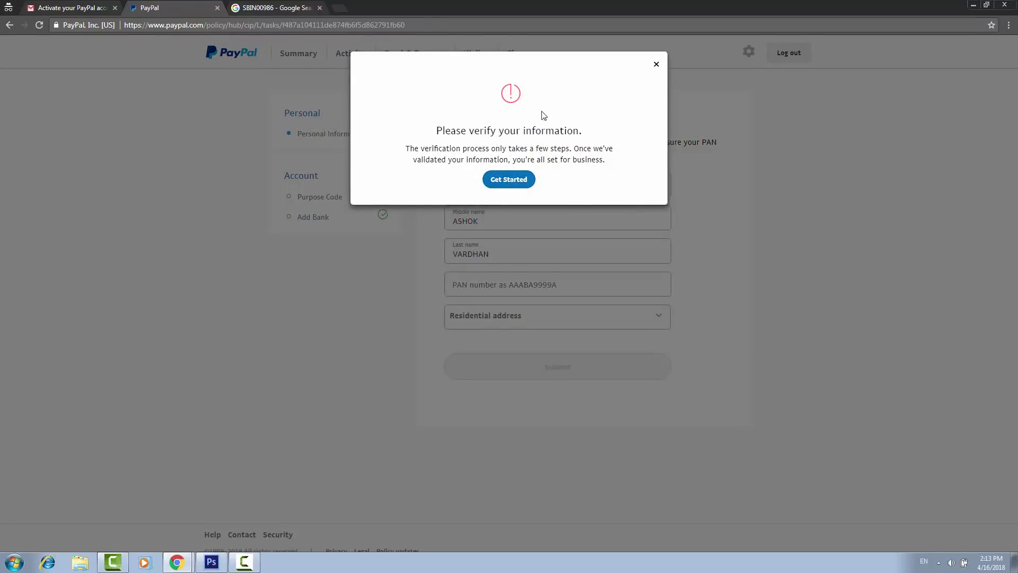
Enter the PAN number and residential address in Personal Information and submit it.
left_click(517, 180)
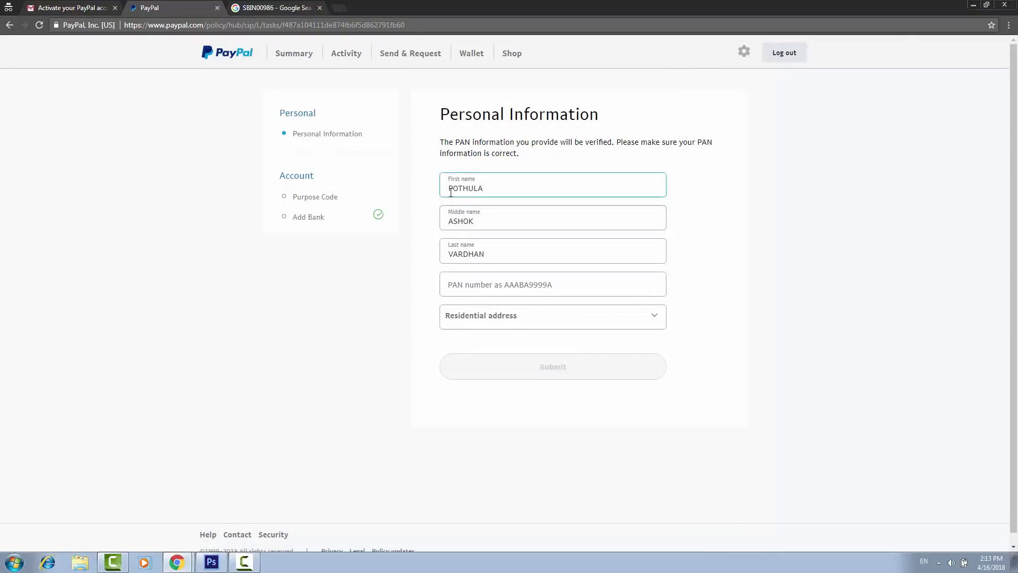
left_click(469, 288)
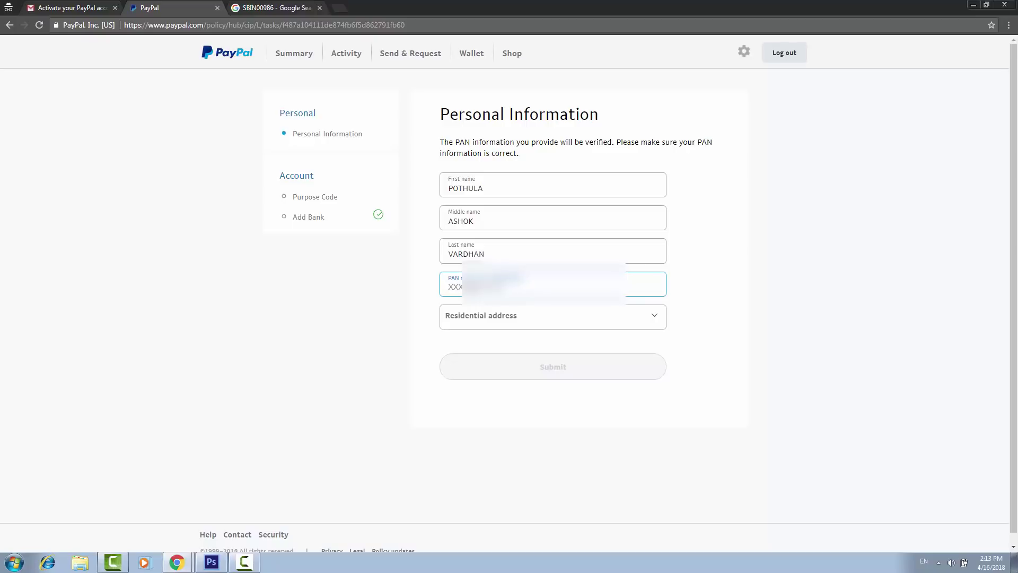
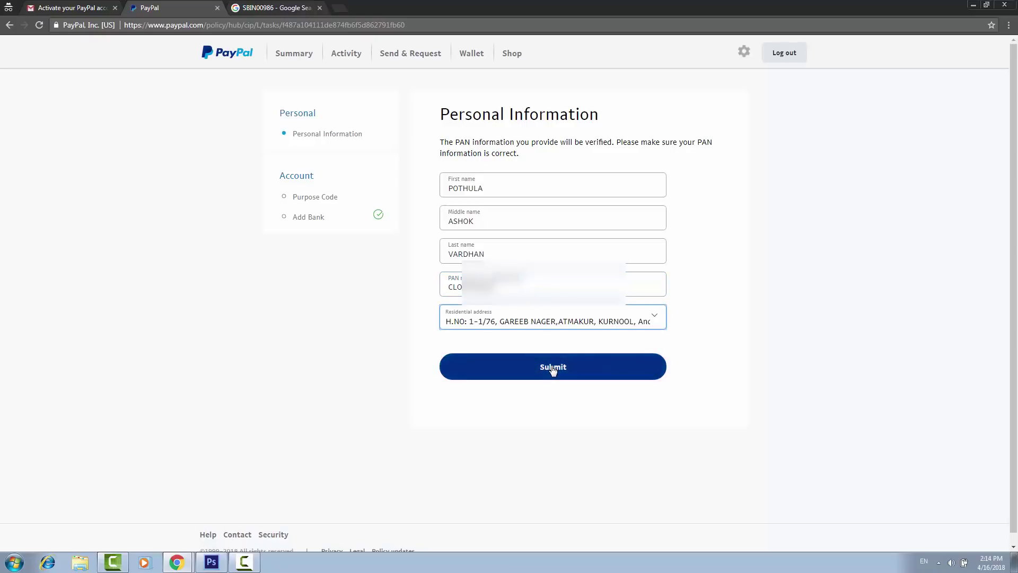
left_click(553, 366)
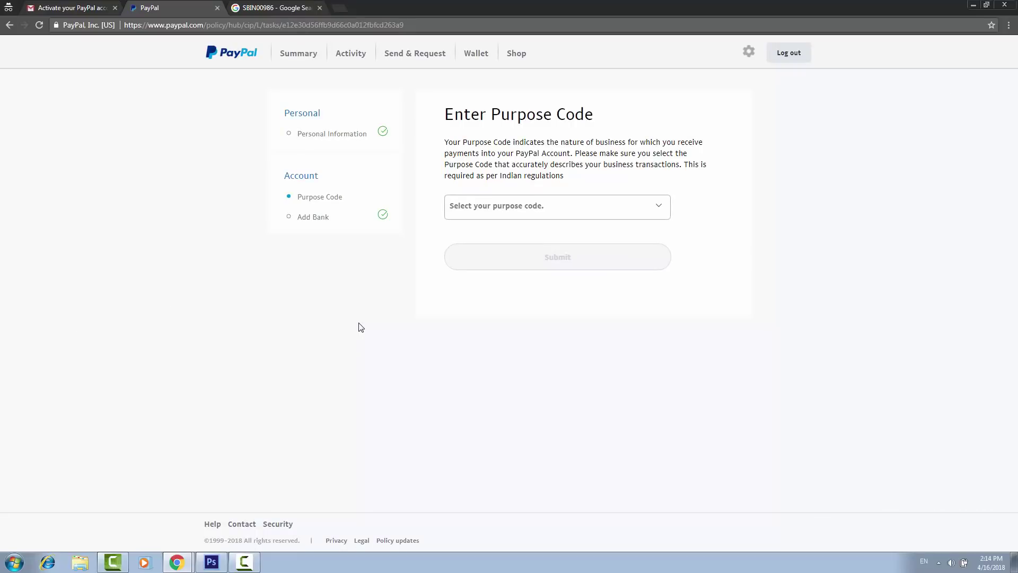
Choose purpose code P0301 – Purchases towards travel and submit it.
left_click(497, 208)
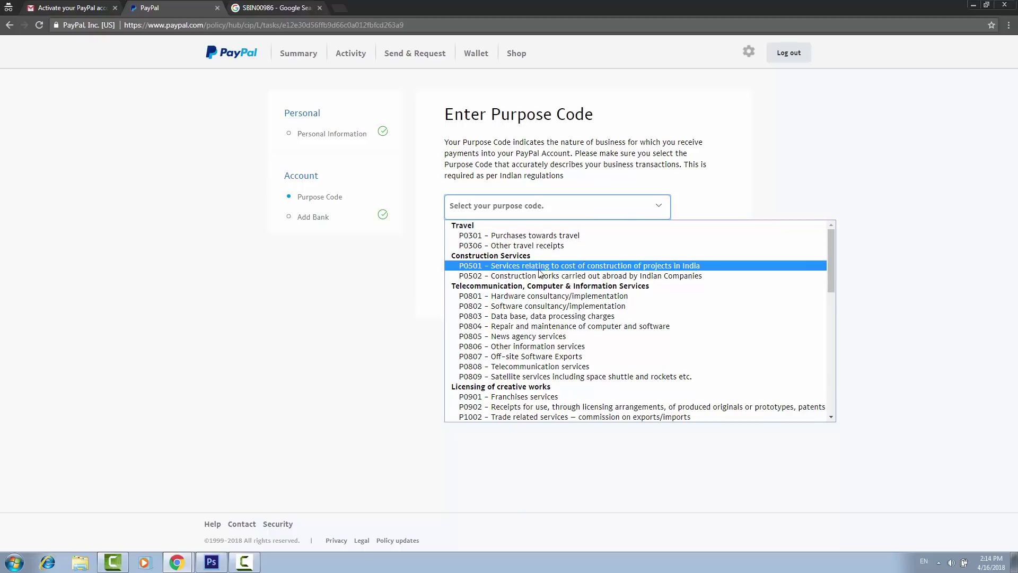
scroll(557, 297, "down", 3)
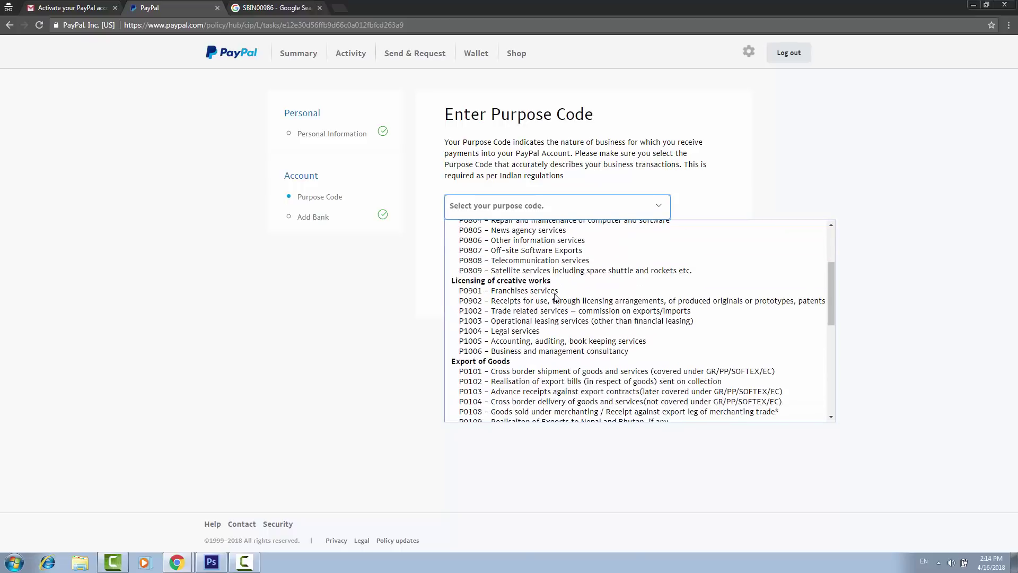
scroll(556, 297, "up", 3)
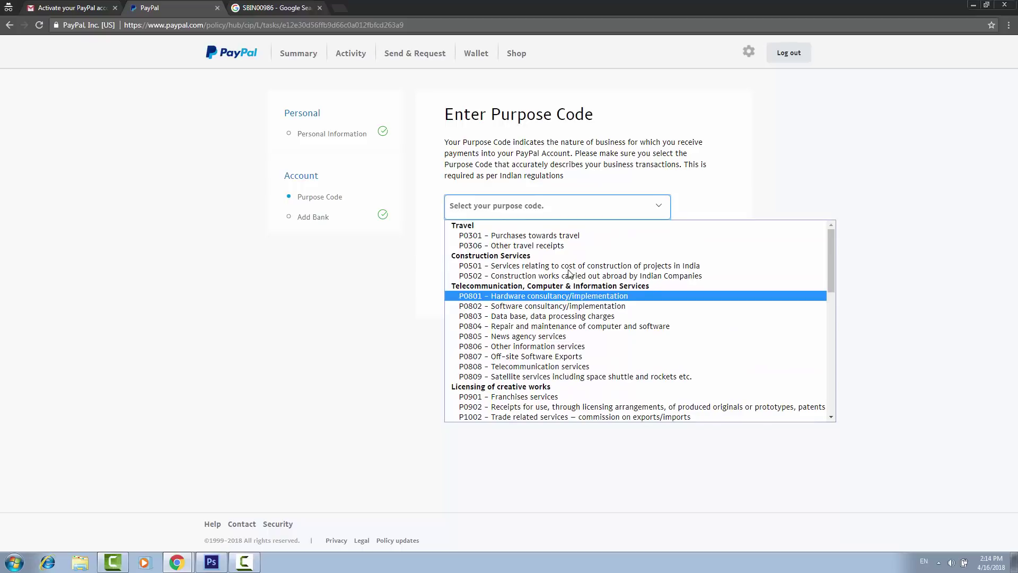
left_click(564, 239)
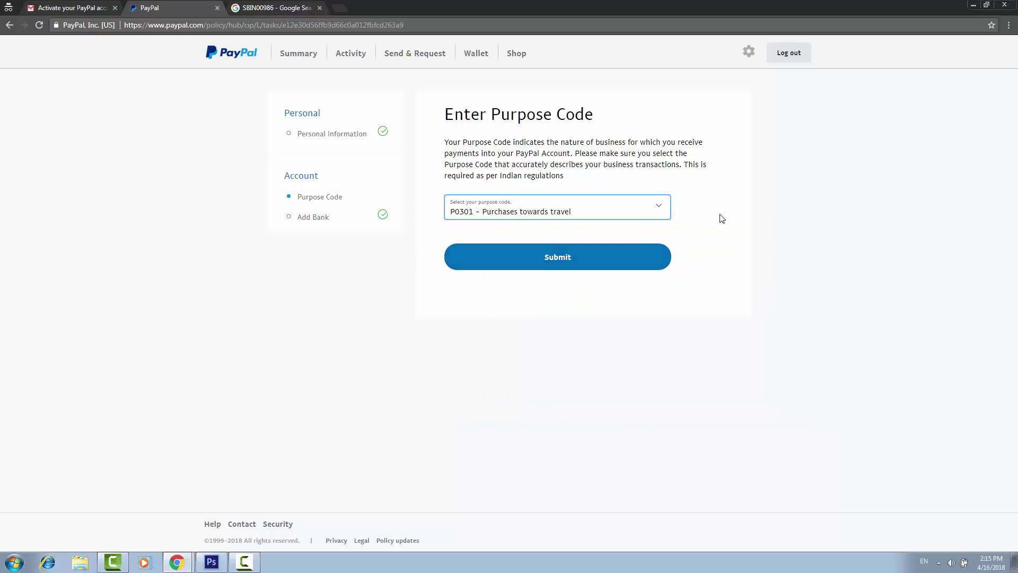
left_click(566, 258)
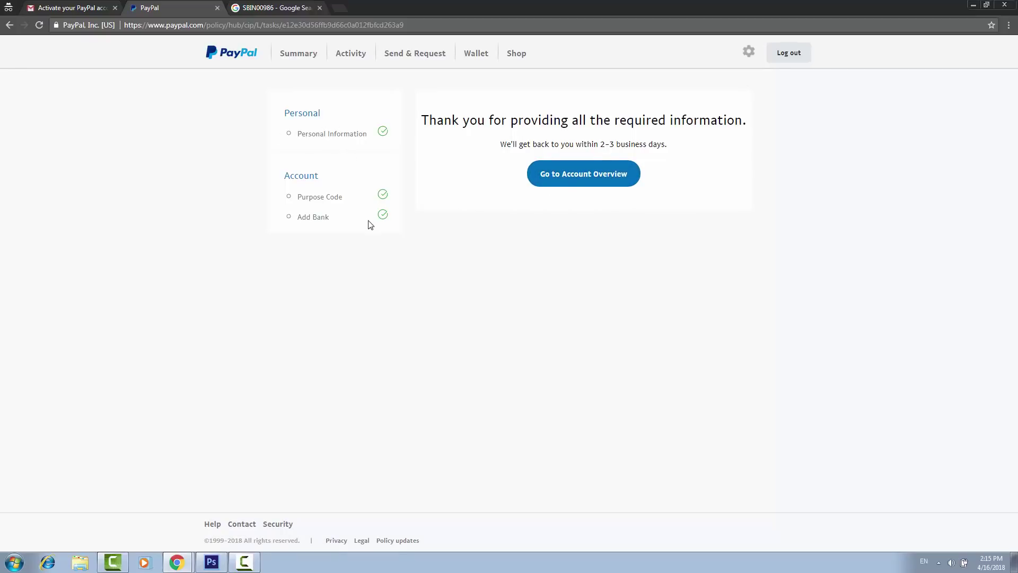
Return to the account overview and review the setup progress in 'Get more out of PayPal'.
left_click(563, 183)
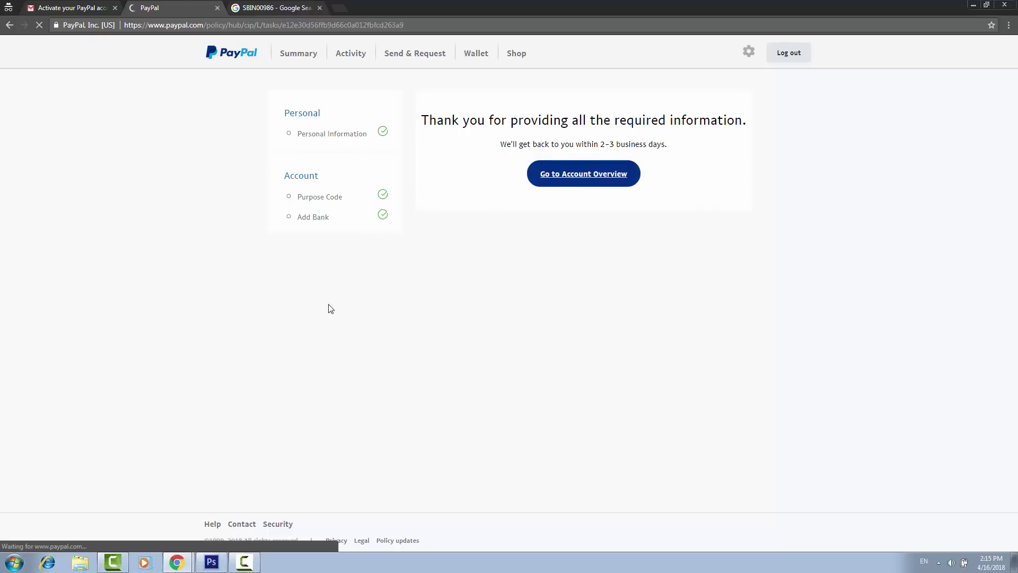
left_click(368, 134)
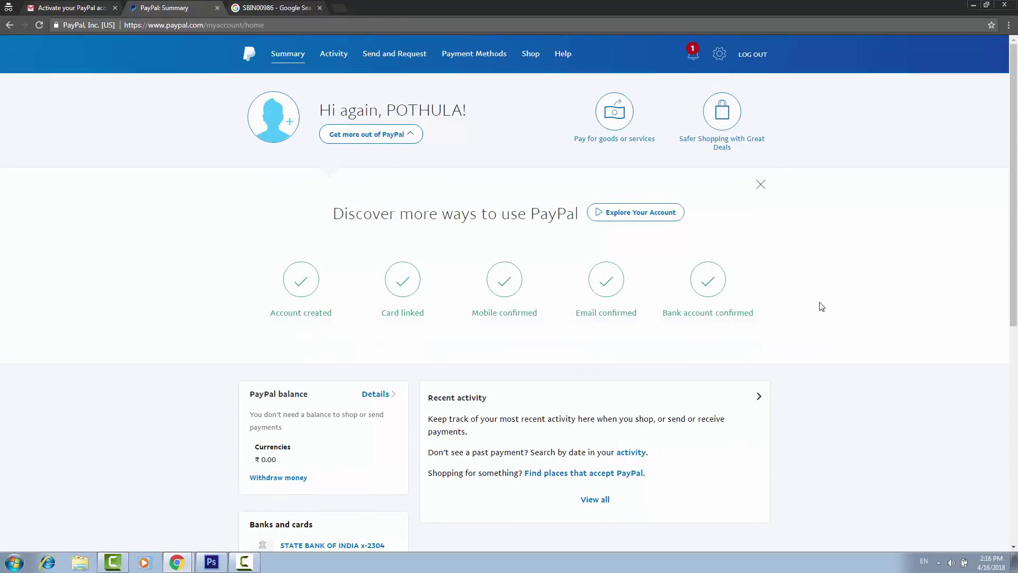
left_click(762, 185)
scroll(182, 353, "down", 1)
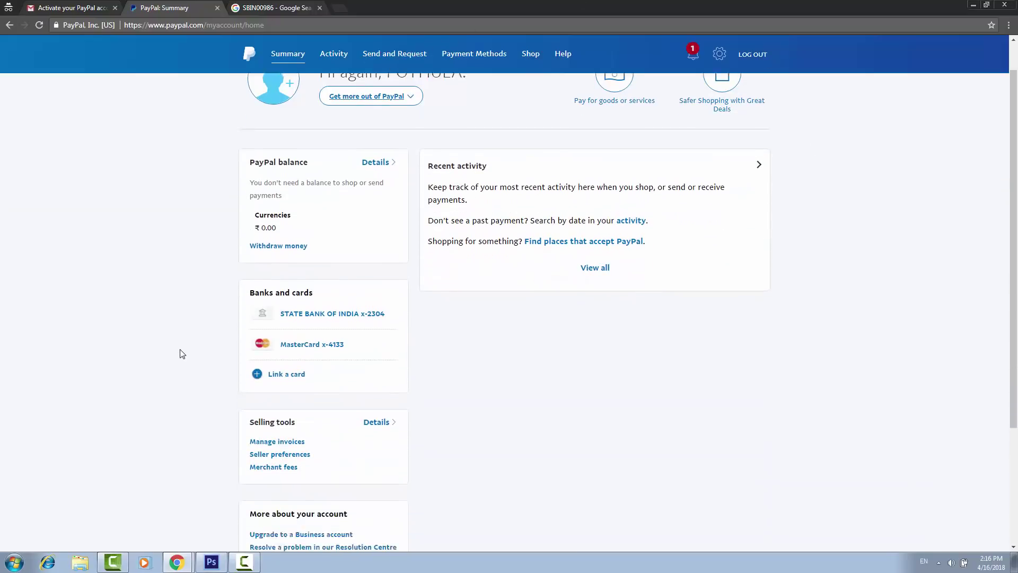
scroll(182, 353, "down", 2)
scroll(181, 354, "down", 2)
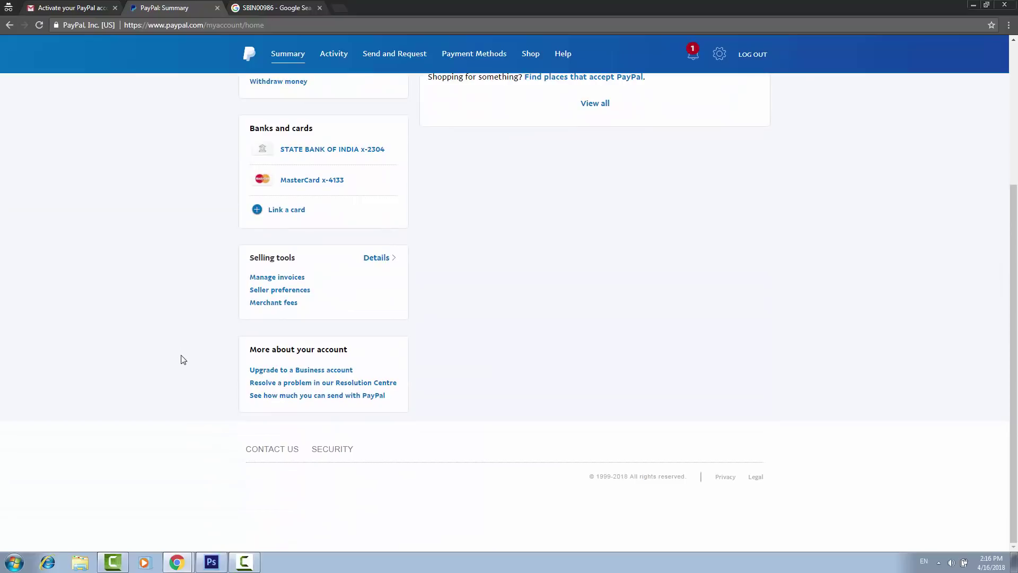
scroll(182, 354, "up", 4)
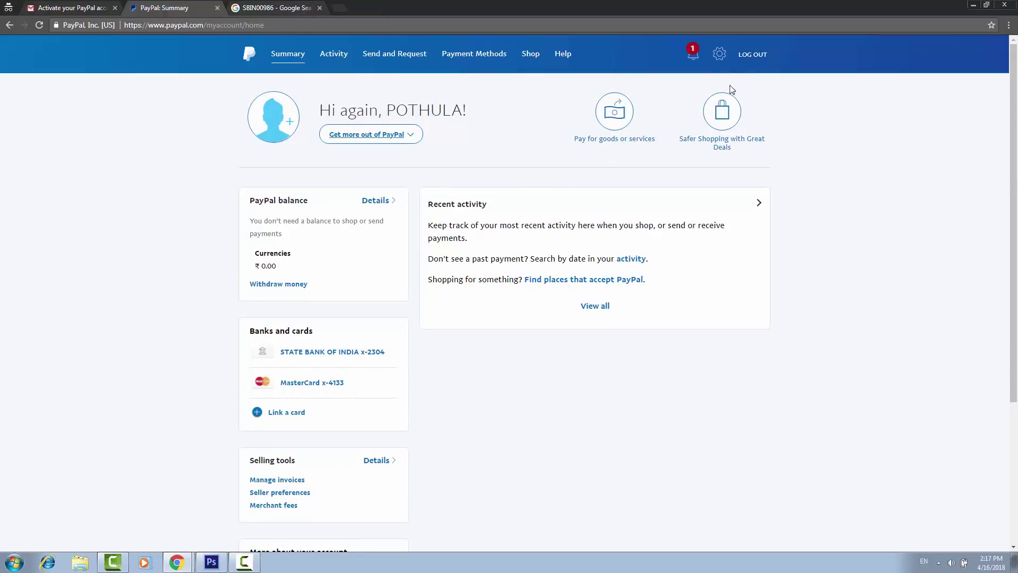
Recheck the setup progress checklist, then close the 'Get more out of PayPal' panel.
left_click(720, 56)
left_click(369, 136)
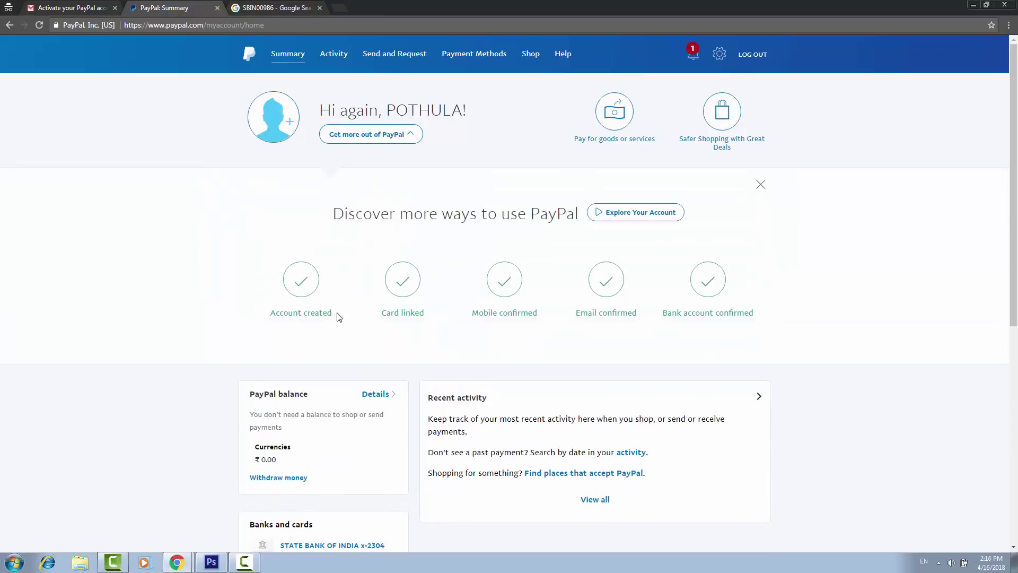
left_click(762, 184)
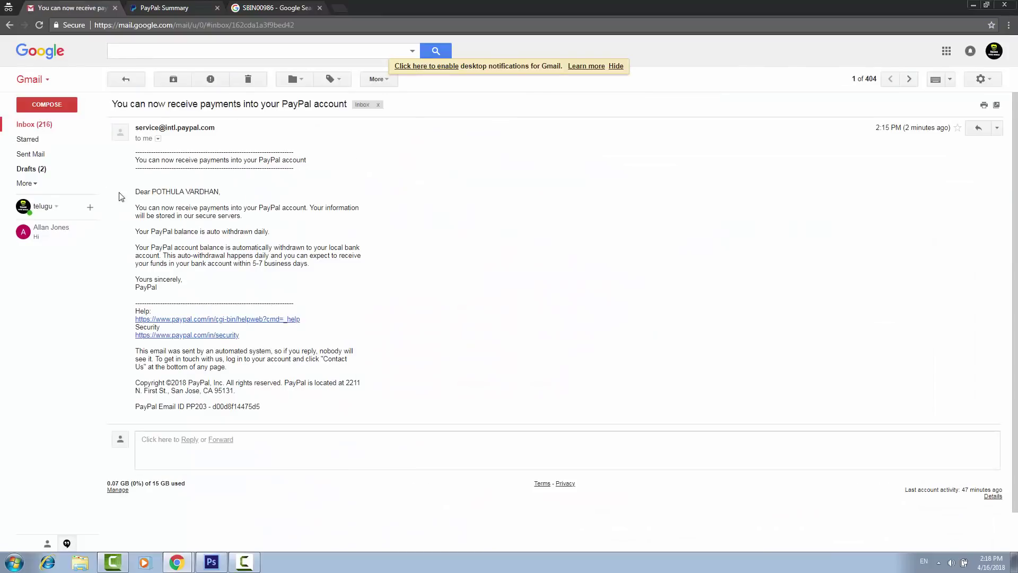